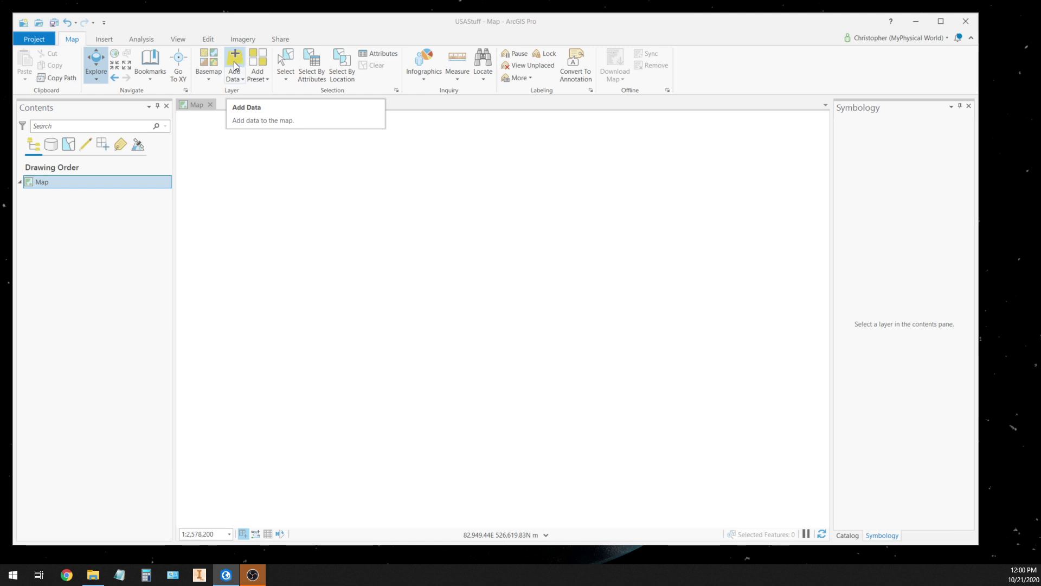
Add the counties feature class from oregondata.gdb to the map
click(235, 64)
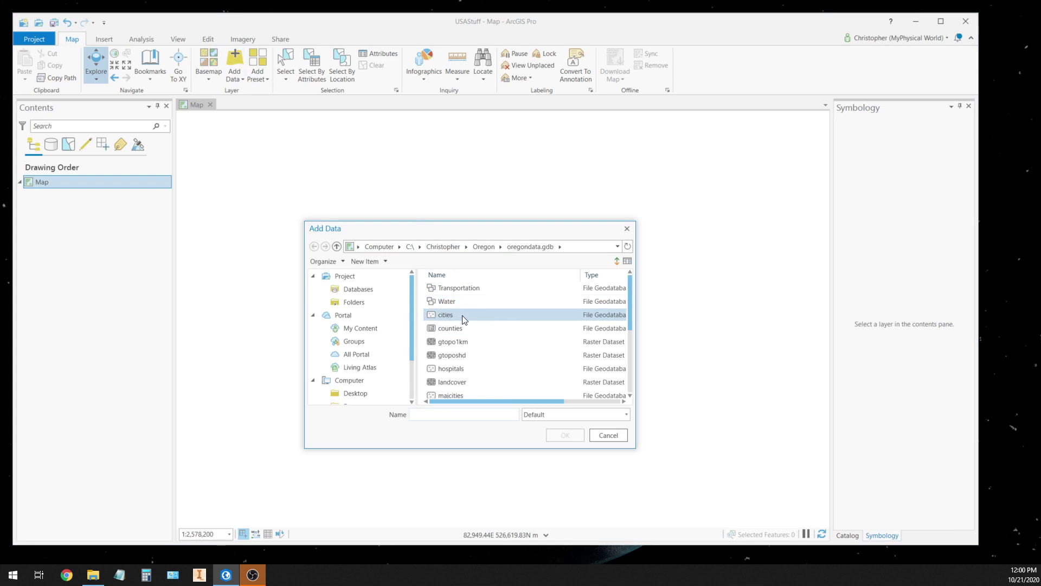
click(450, 328)
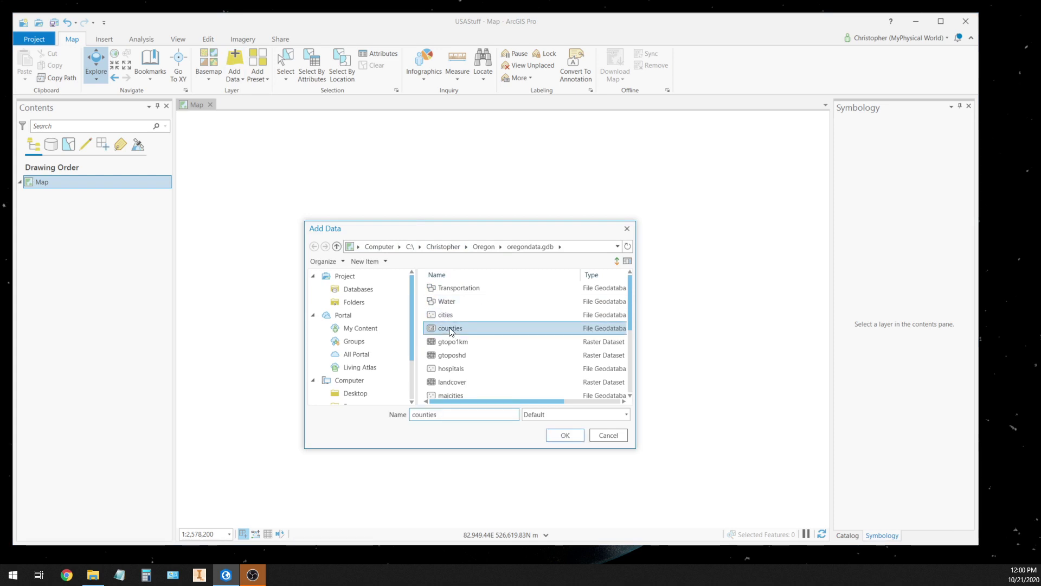
click(568, 435)
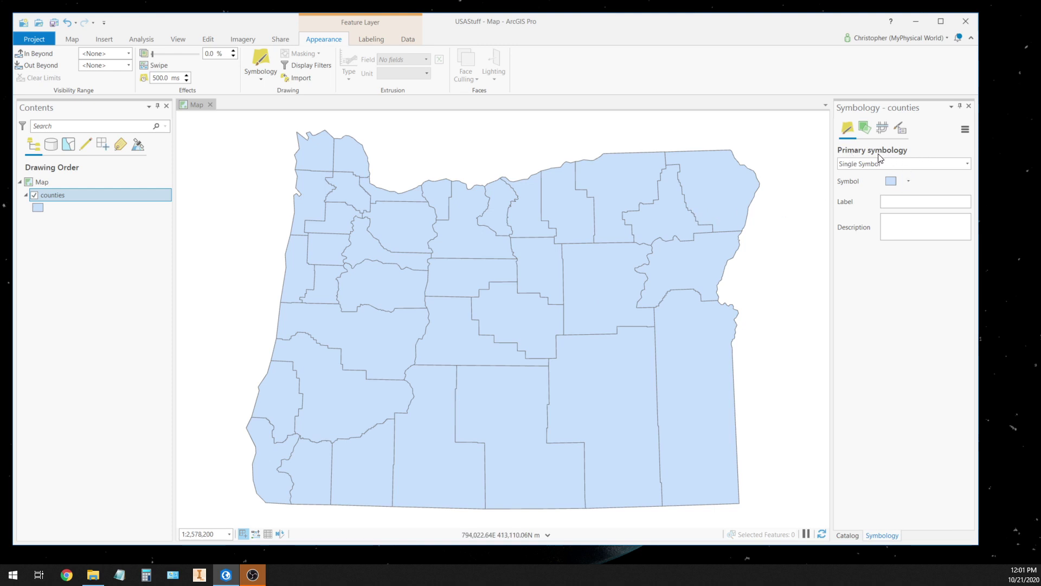
Switch the counties symbology to Graduated Colors on POP2014 with five Natural Breaks classes
click(966, 162)
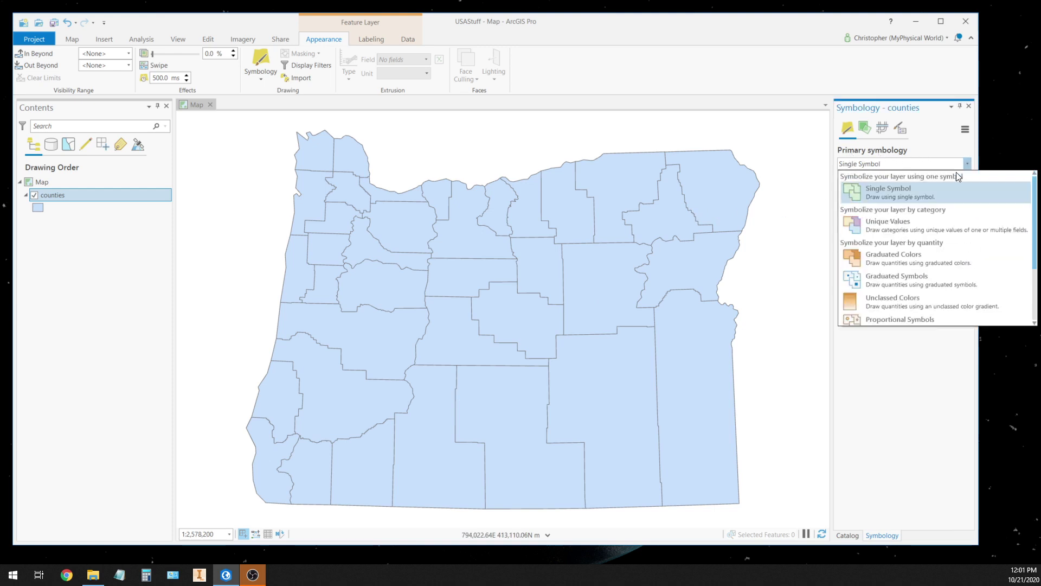
click(876, 258)
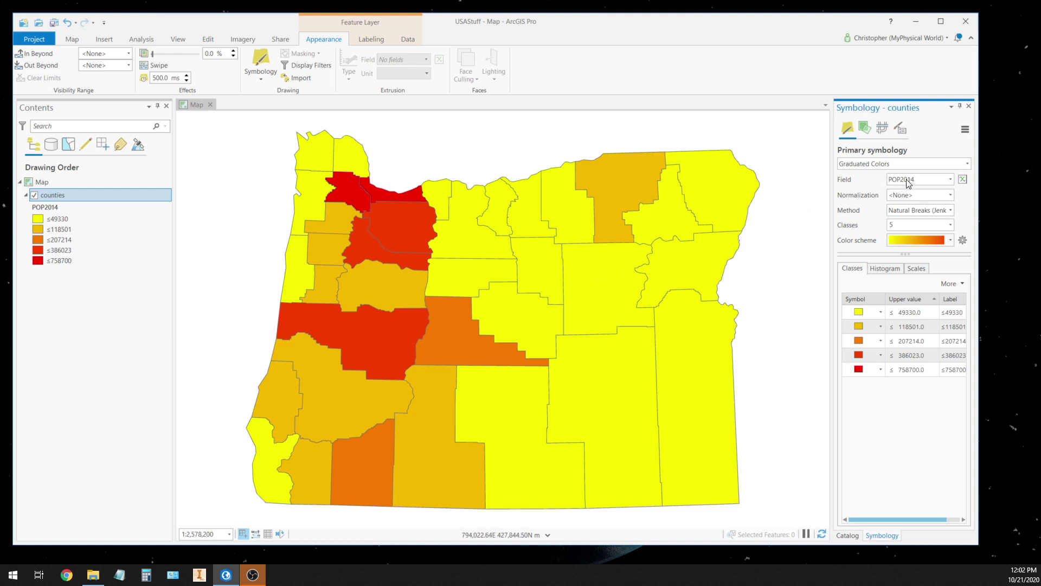
click(951, 179)
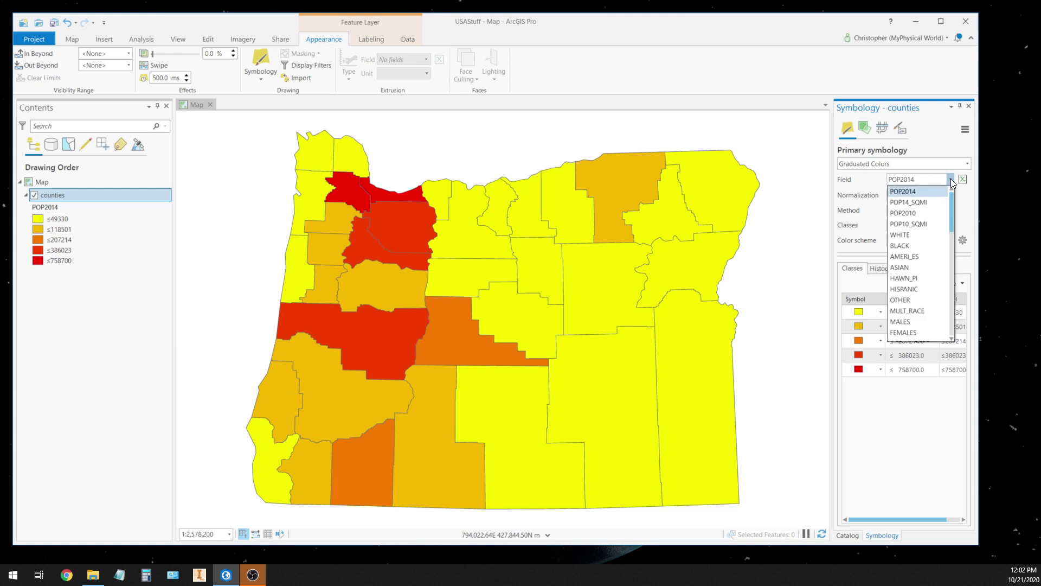
Classify the counties by the POP14_SQMI field, with breaks up to 1630.0
click(922, 202)
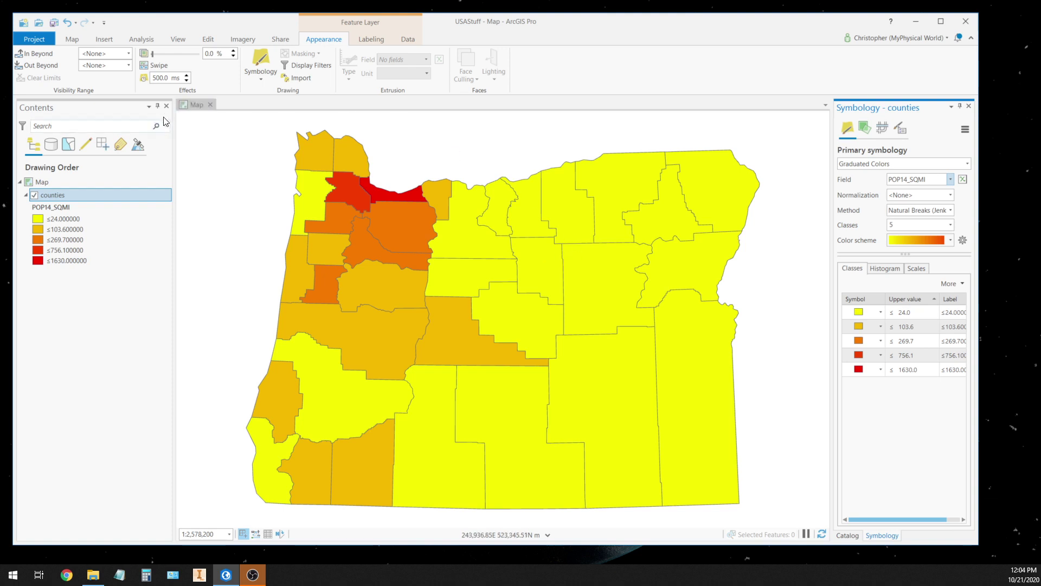
Convert the density map to a local scene, creating Map_3D2
click(178, 41)
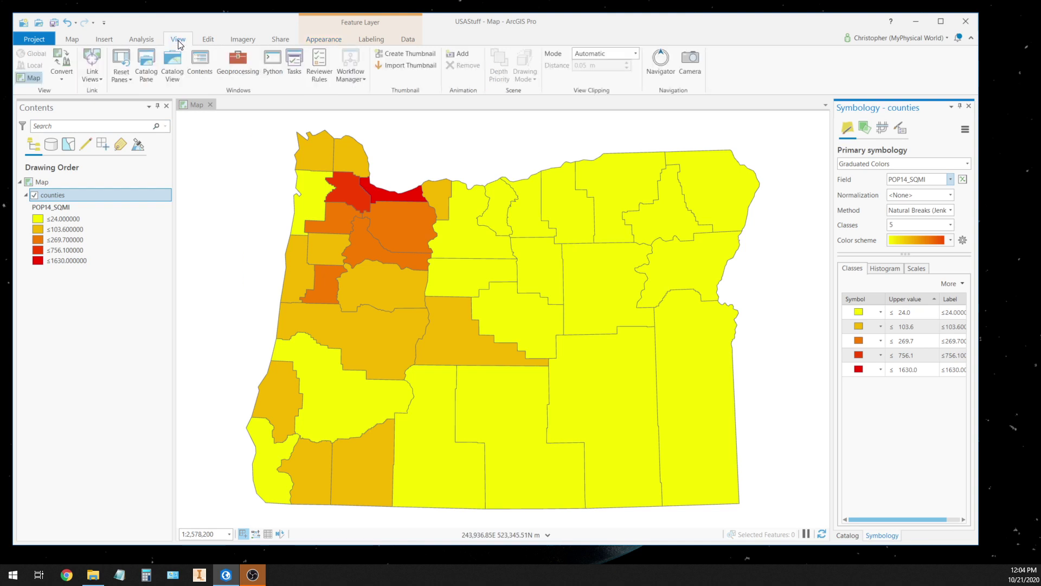
click(62, 79)
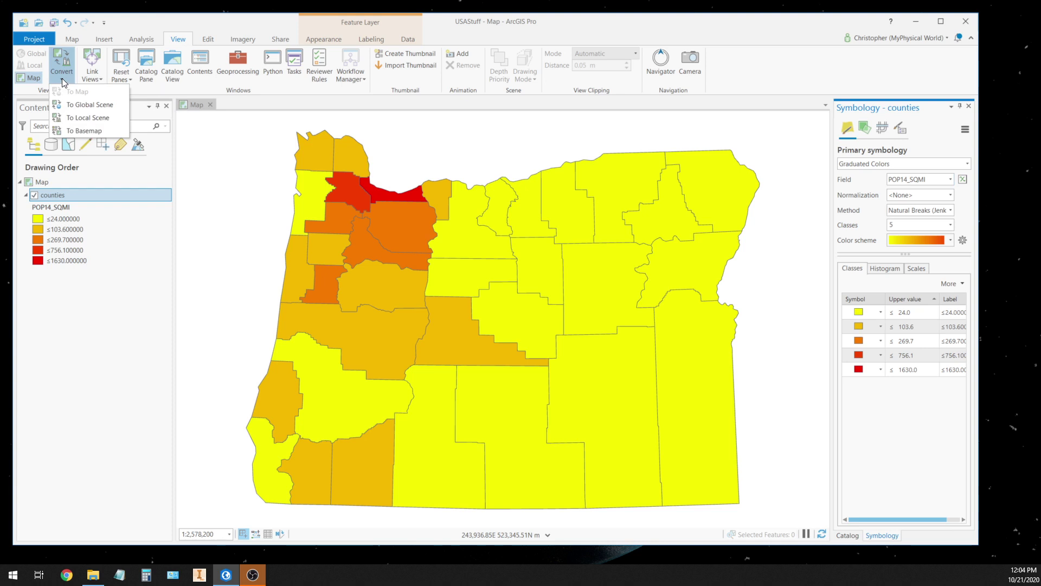
click(73, 117)
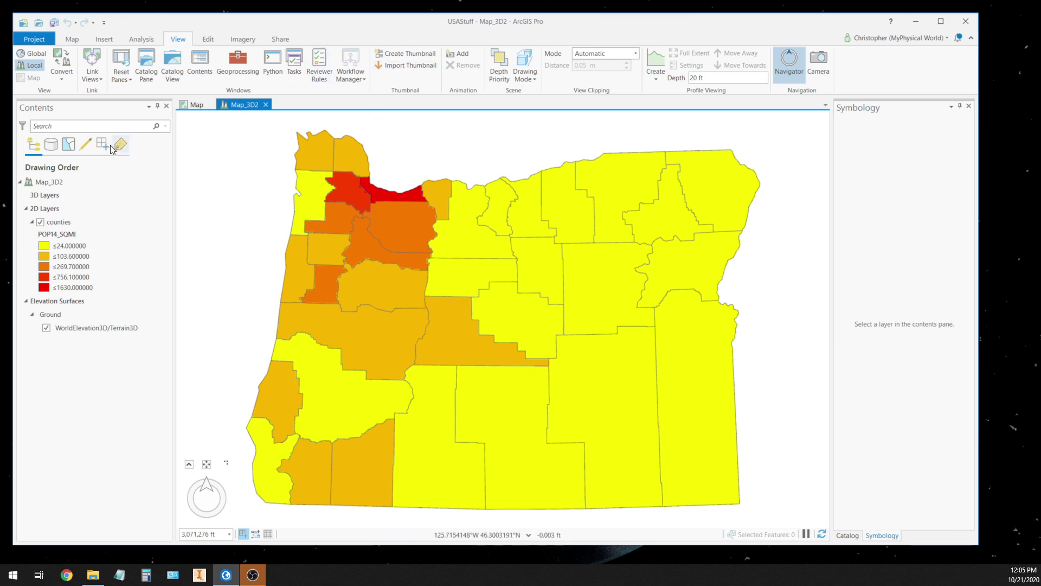
Select the counties layer and bring up its Feature Layer Appearance settings
click(60, 222)
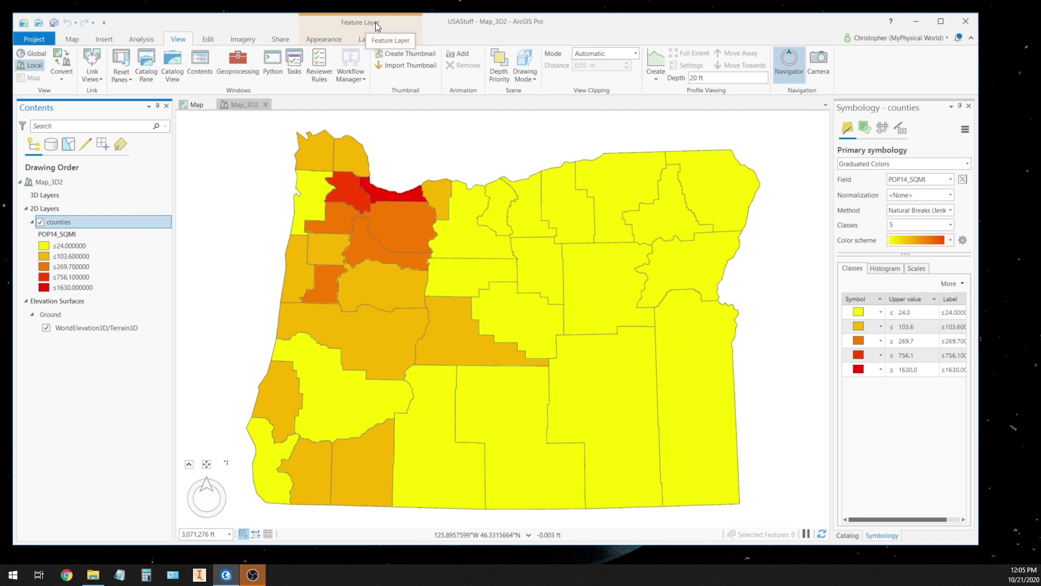
click(321, 40)
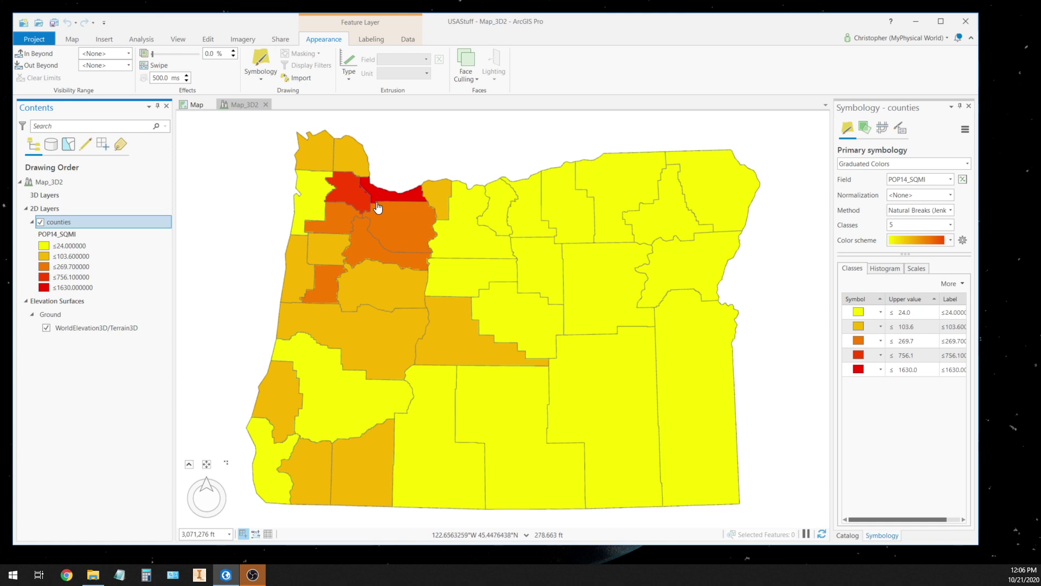
Set the counties extrusion type to Absolute Height
click(349, 78)
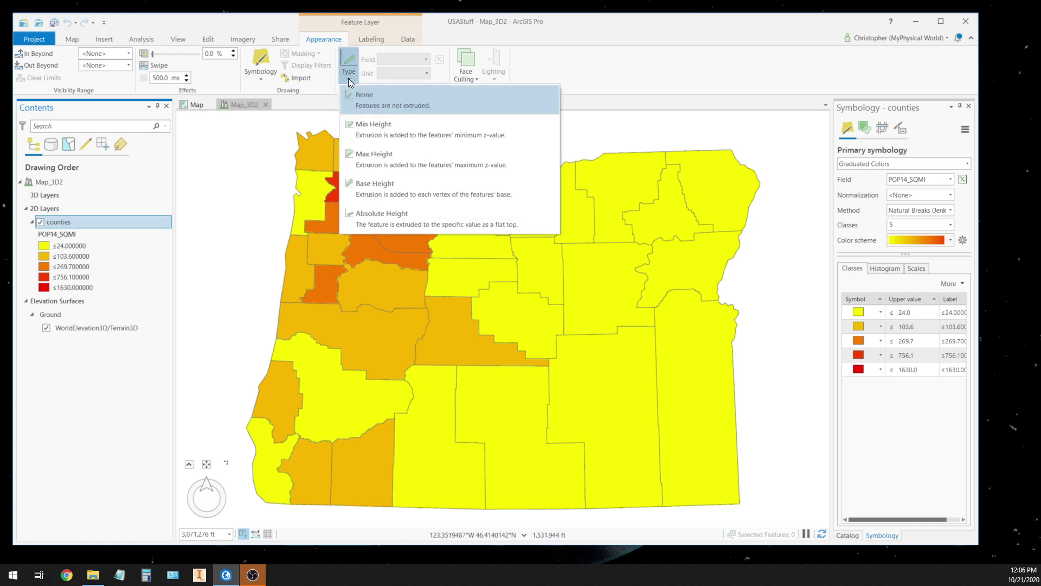
click(369, 215)
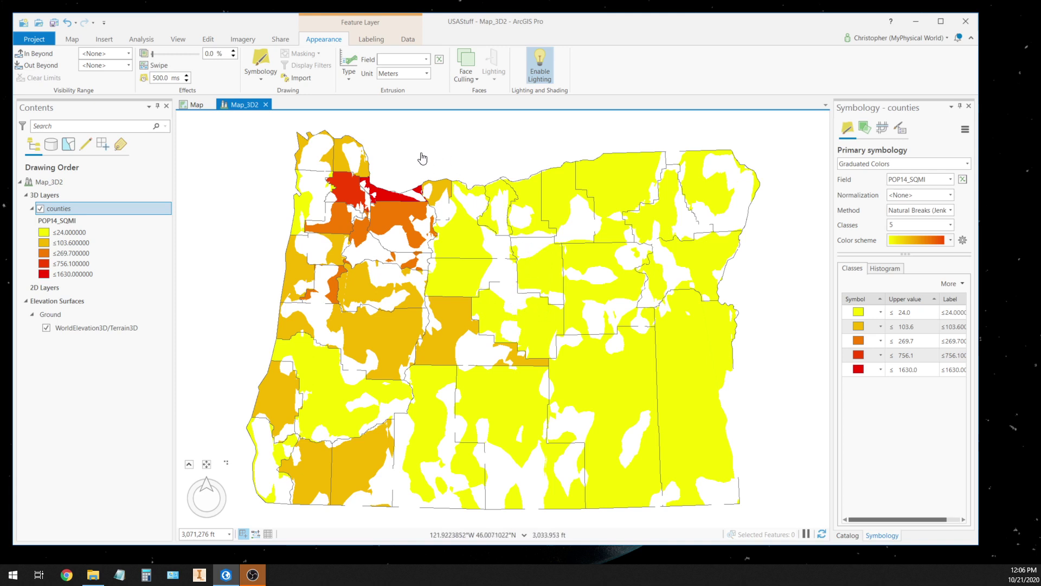
Extrude the counties by the POP2014 field in meters
click(428, 60)
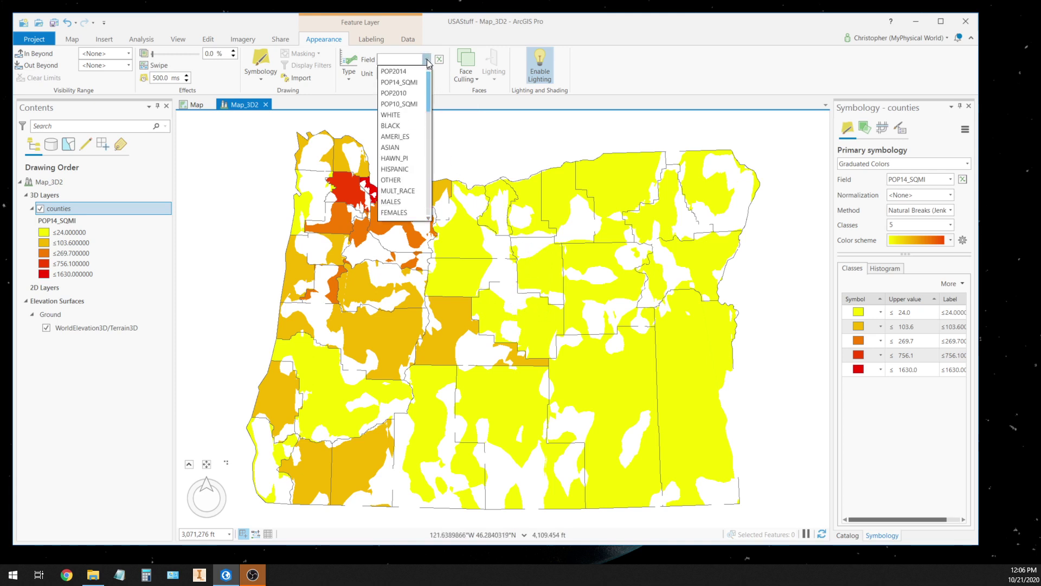
click(401, 71)
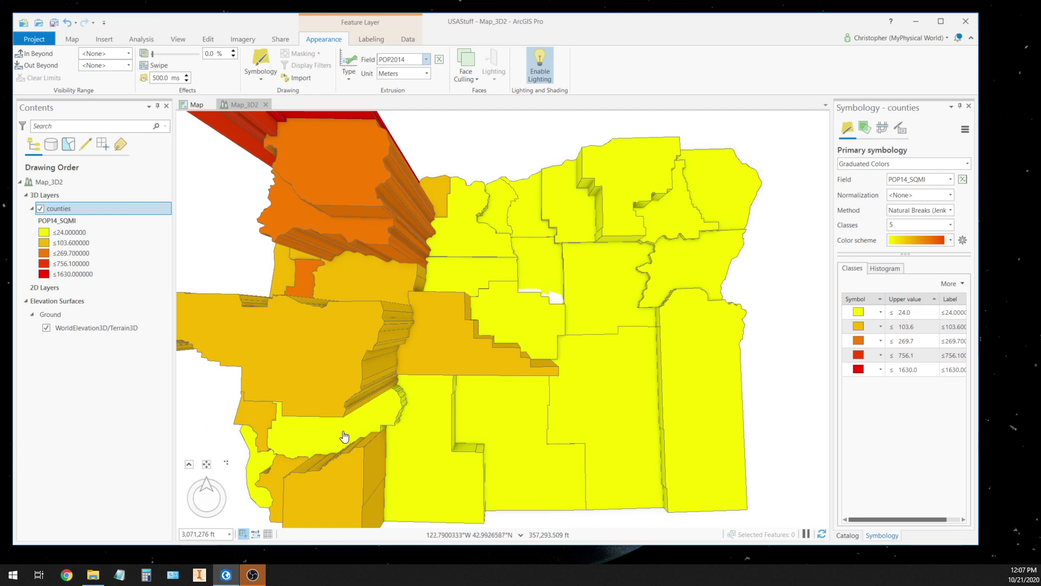
Zoom out, tilt and orbit the scene to show the whole extruded state
click(188, 465)
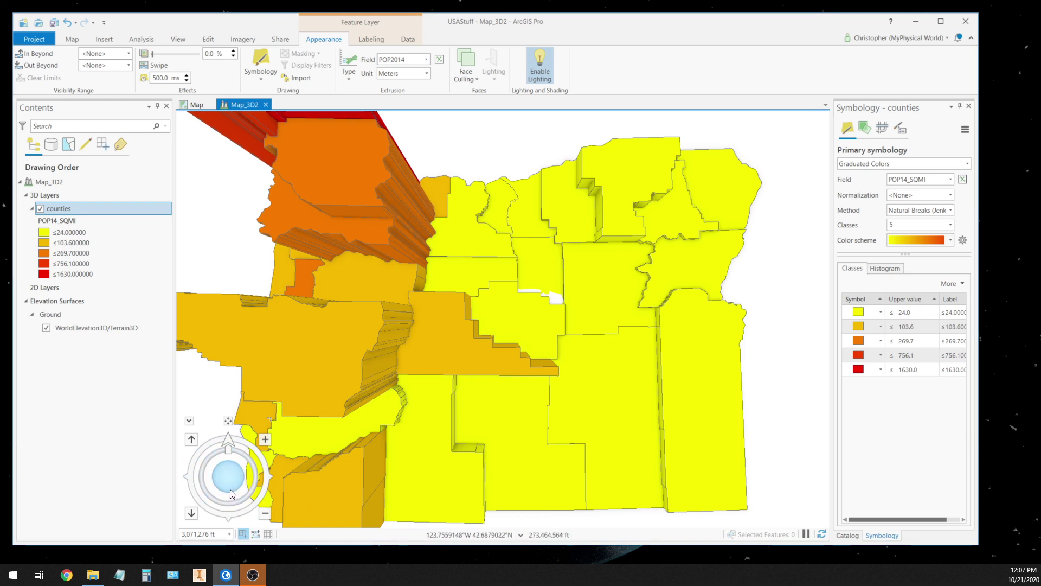
mouse_move(229, 487)
mouse_down()
mouse_move(231, 501)
mouse_move(238, 472)
mouse_up()
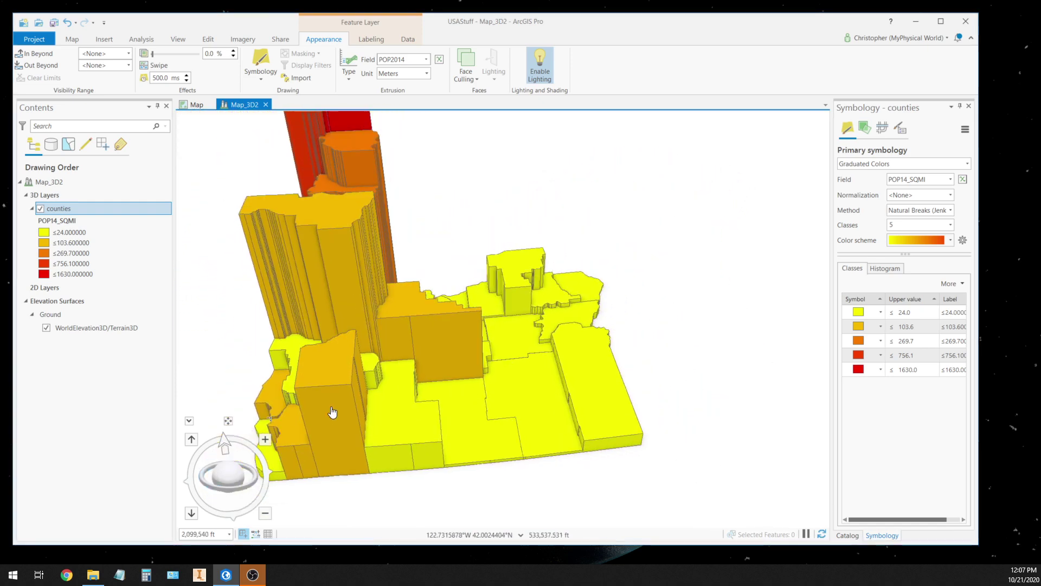
scroll(331, 415, down, 4)
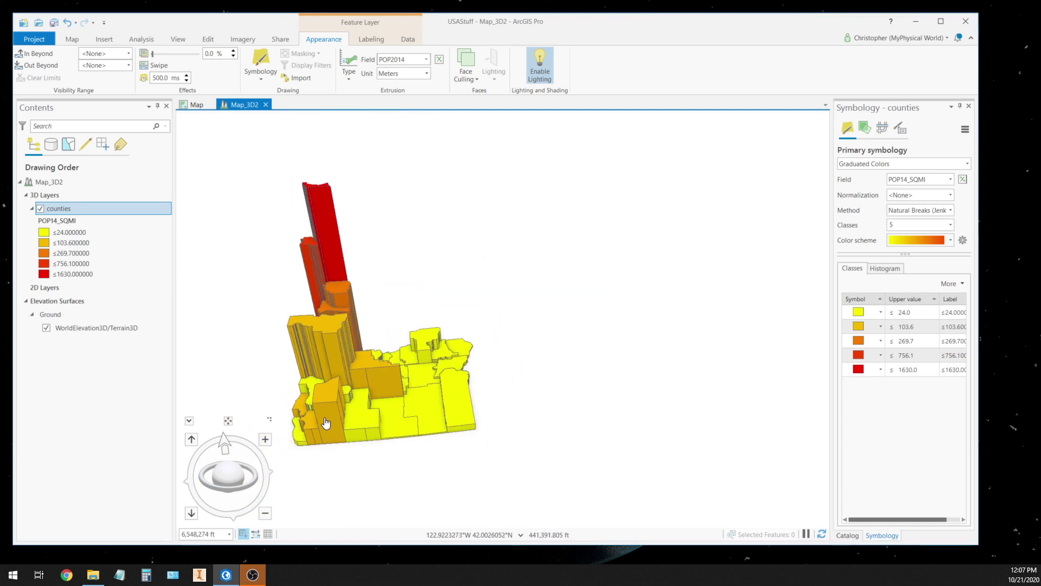
scroll(325, 423, up, 1)
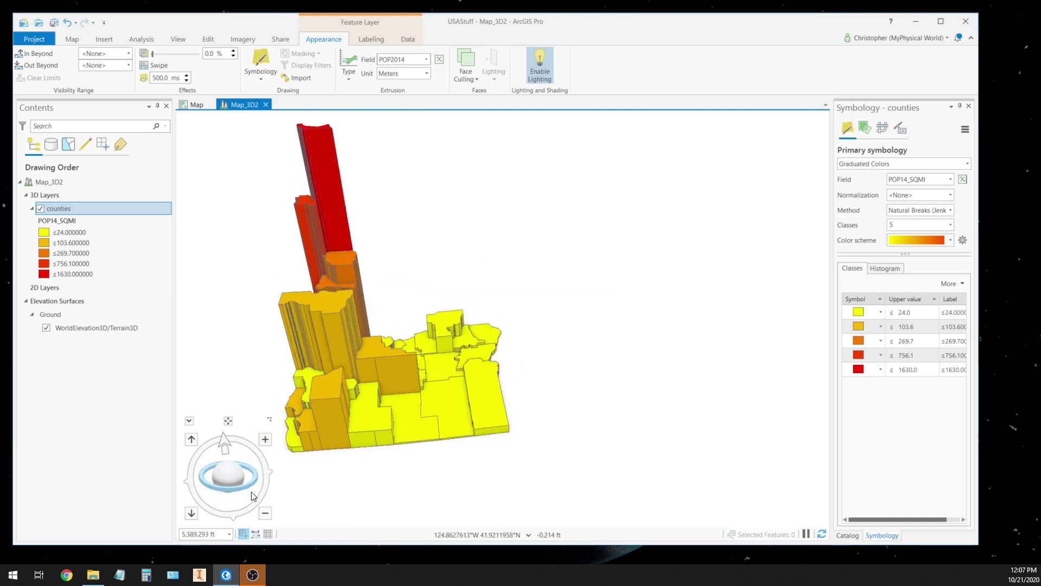
drag(253, 496, 237, 487)
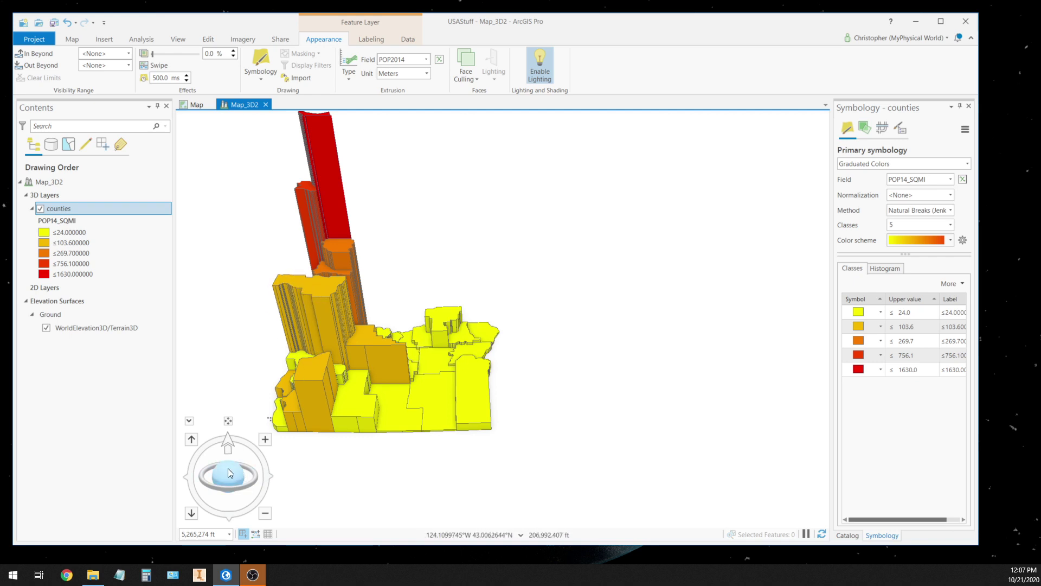
drag(228, 469, 245, 516)
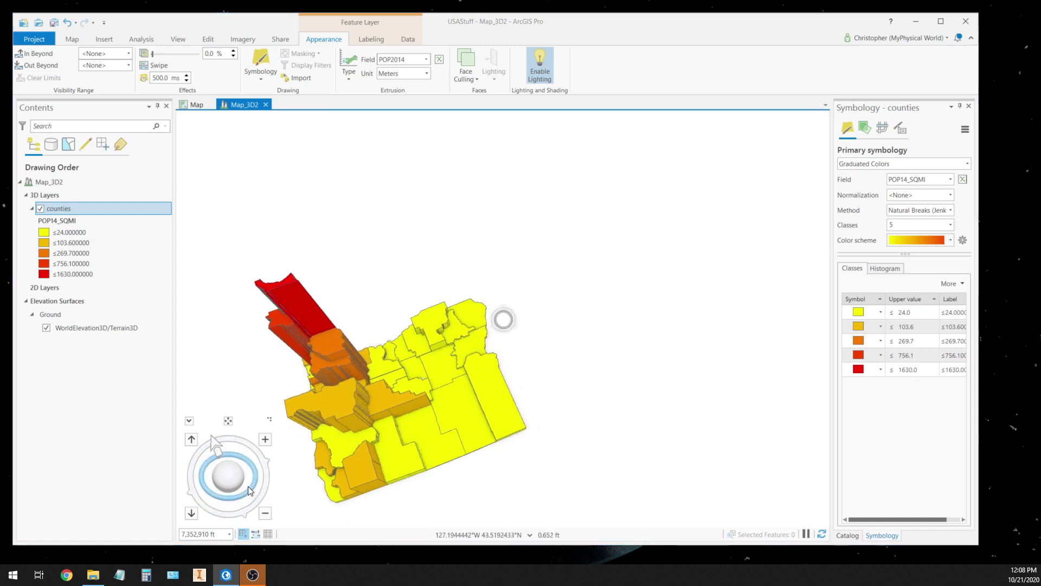
drag(249, 486, 327, 479)
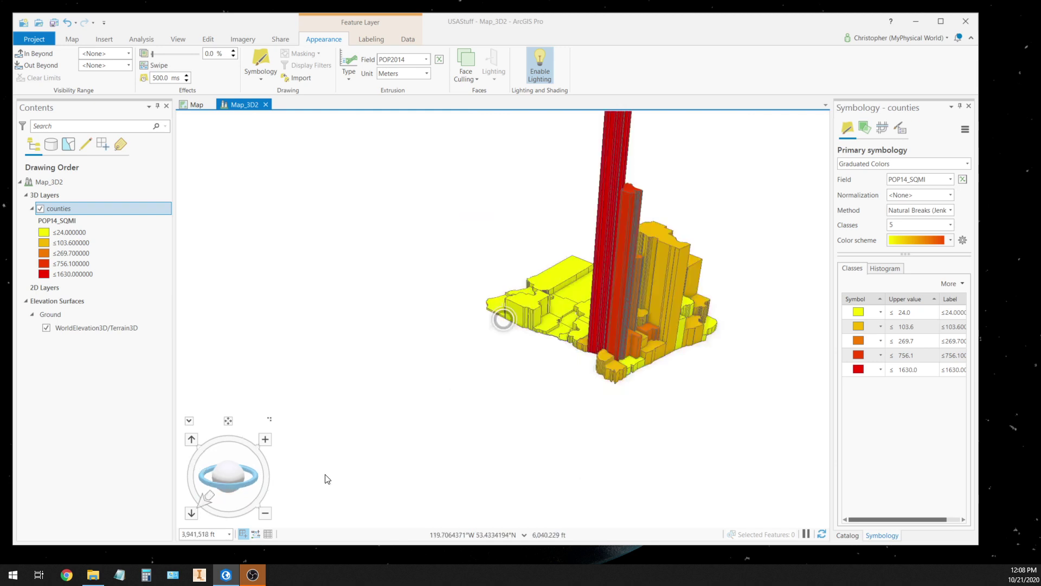
drag(327, 479, 224, 498)
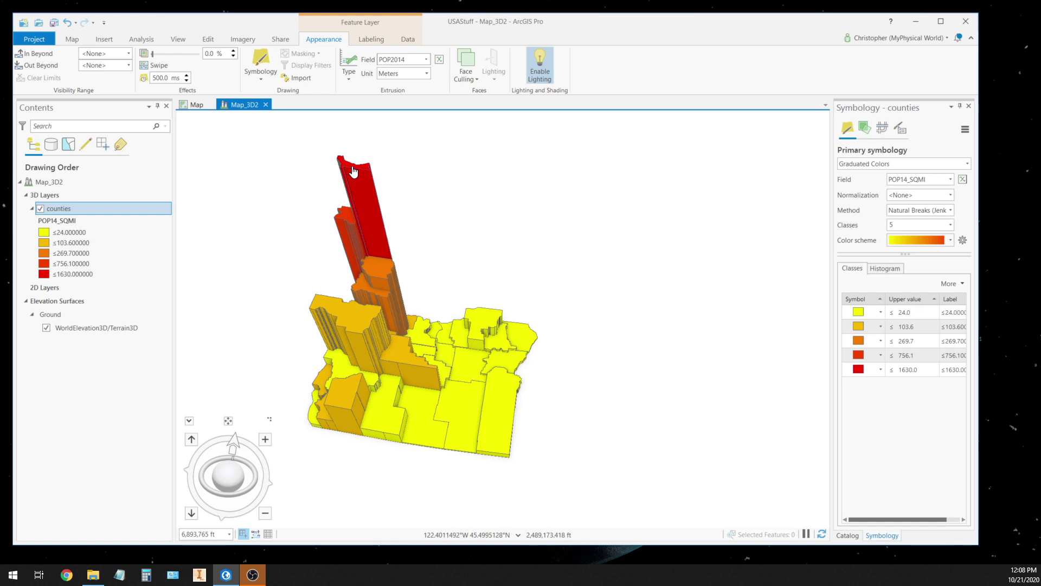
click(197, 107)
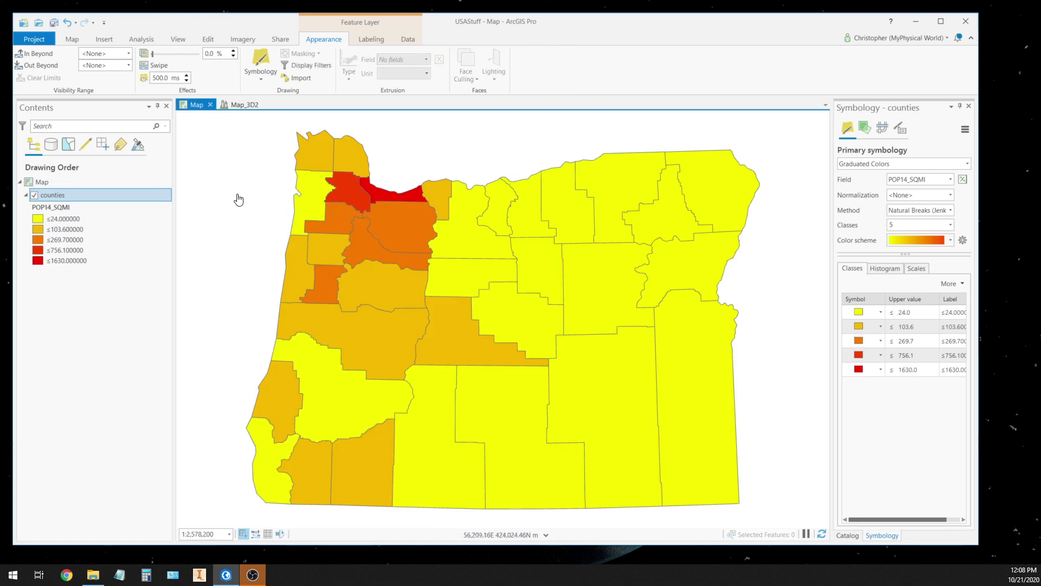
click(384, 197)
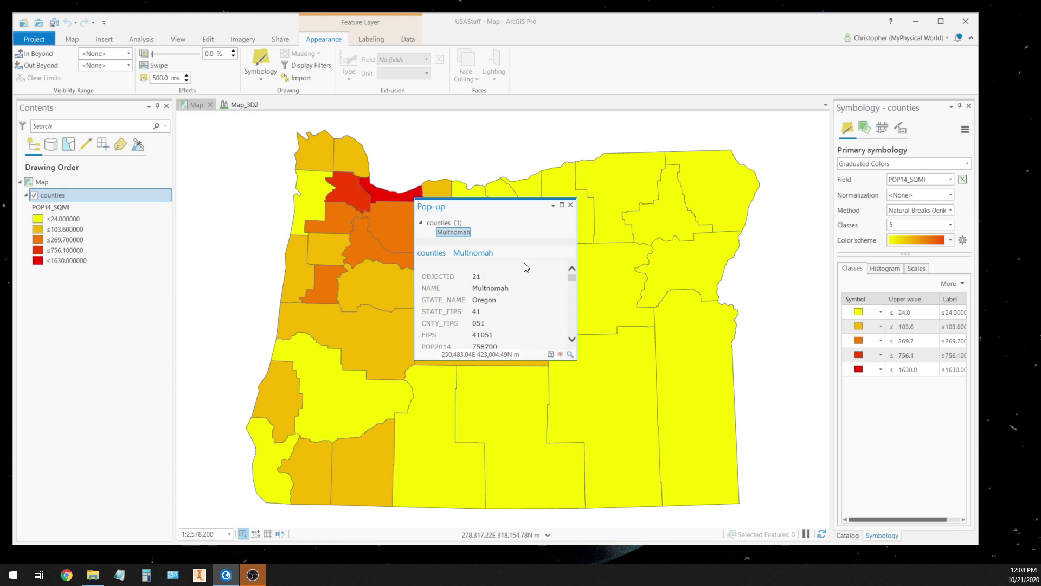
click(571, 337)
click(572, 337)
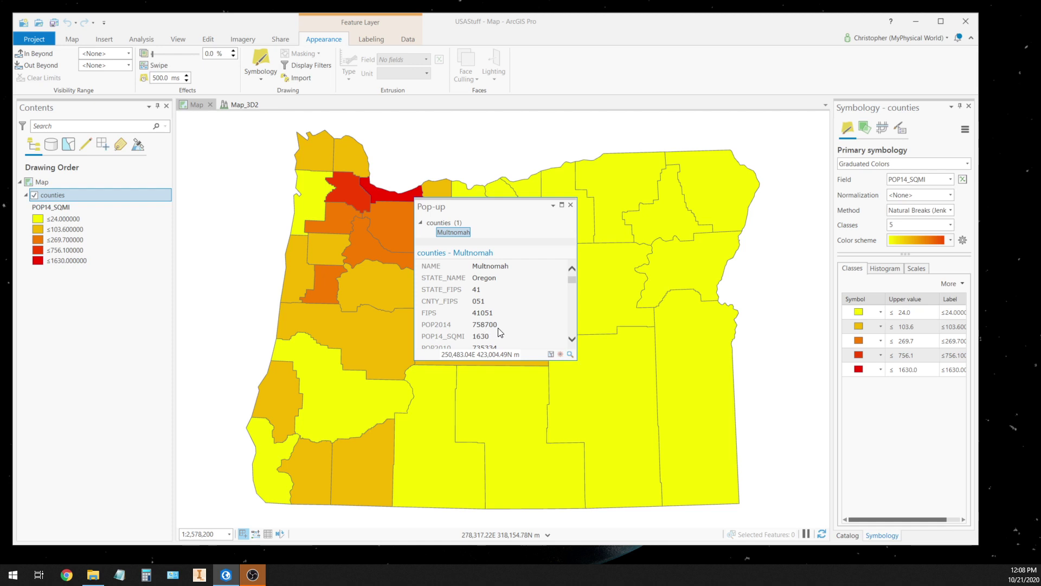
click(246, 104)
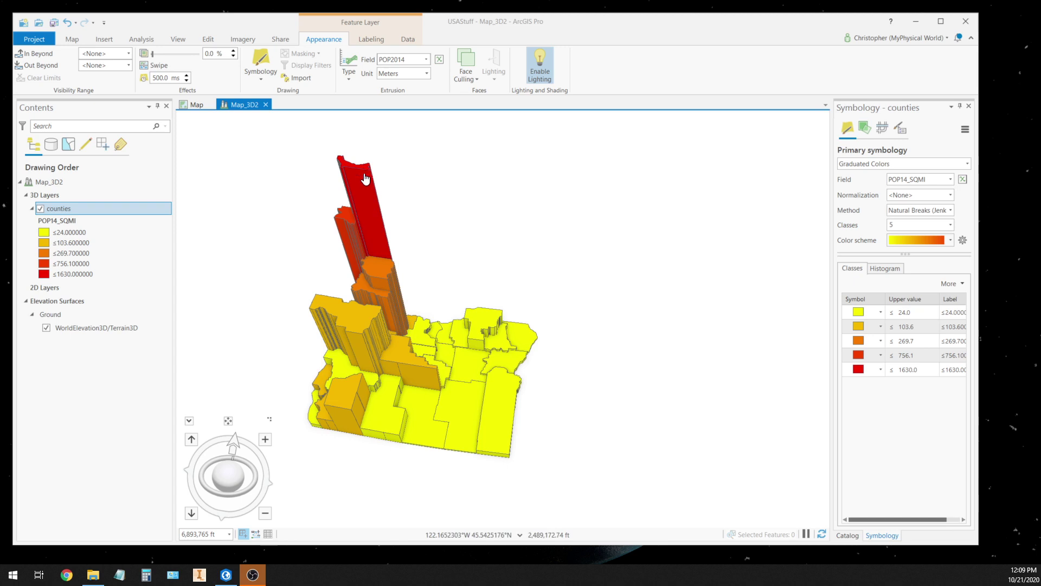
click(426, 73)
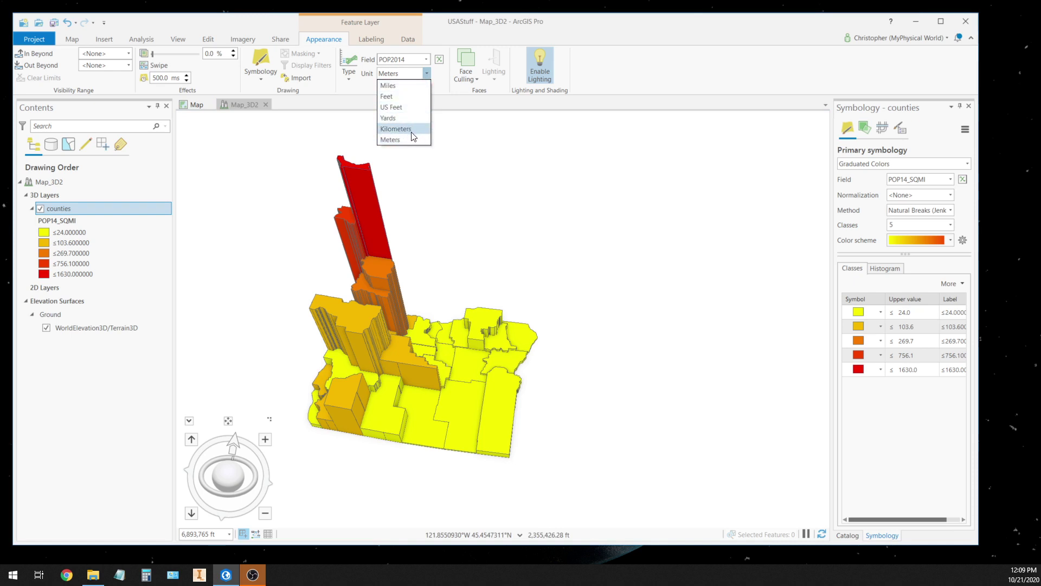
click(442, 82)
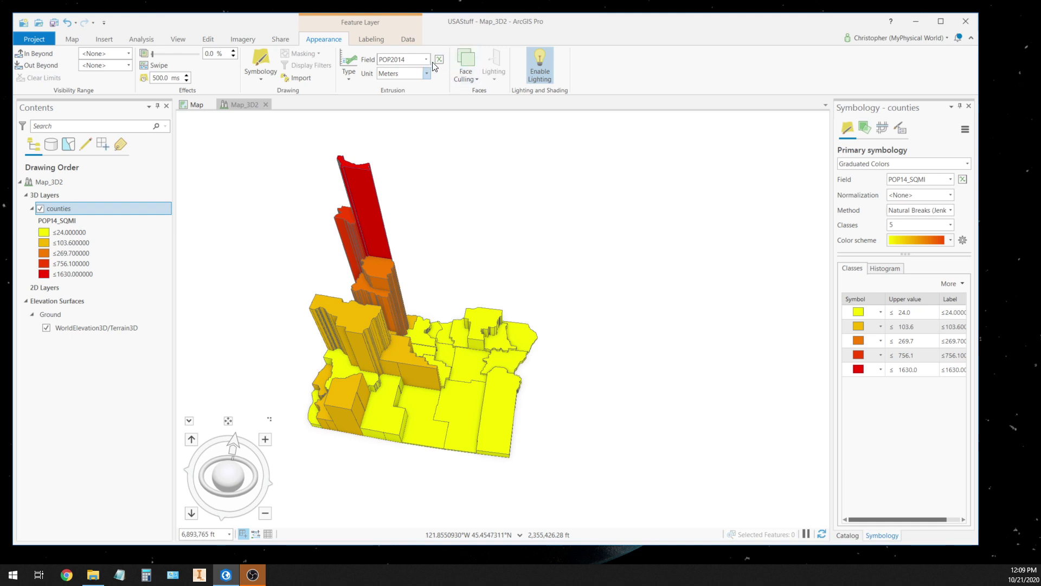
click(439, 62)
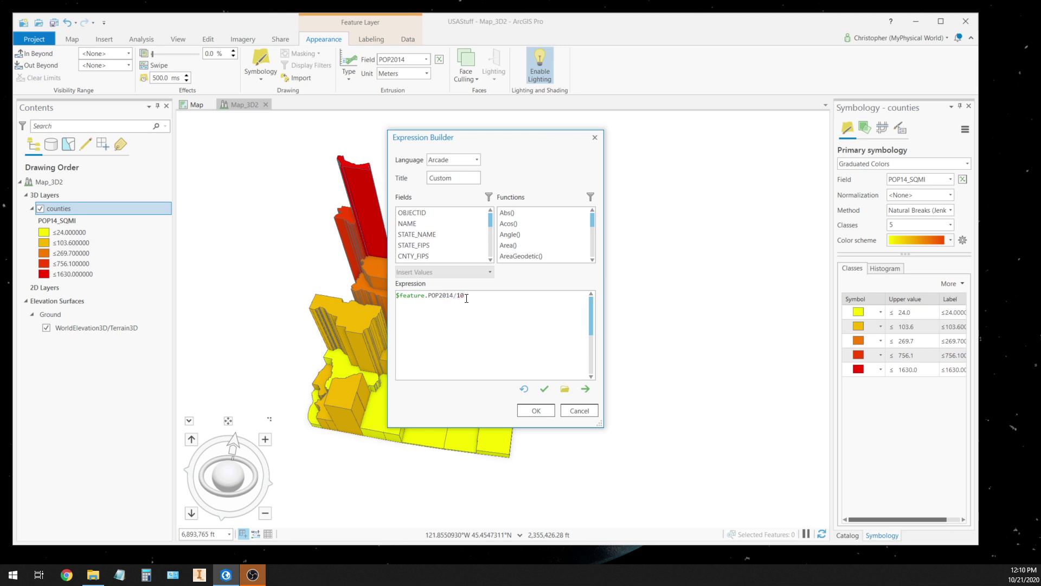
click(578, 410)
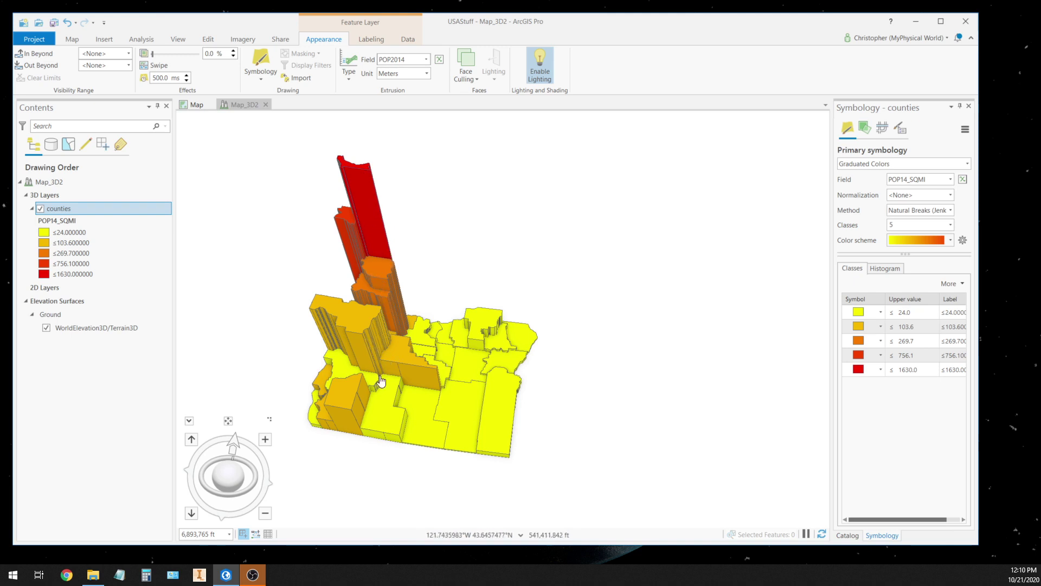
Change the scene heading and re-angle the view of the extruded counties
mouse_move(249, 492)
mouse_down()
mouse_move(224, 484)
mouse_move(253, 486)
mouse_move(255, 477)
mouse_up()
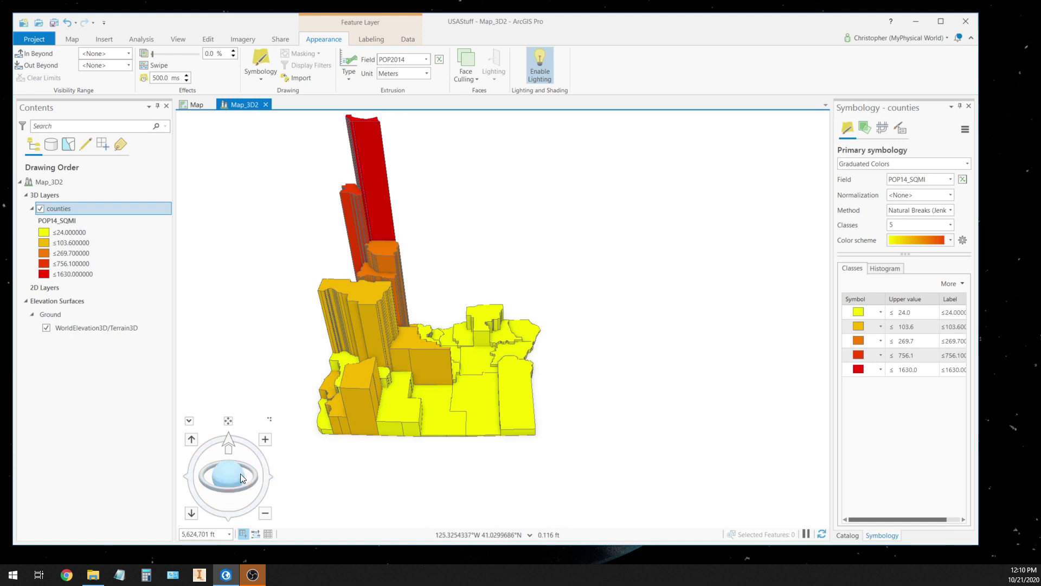
mouse_move(237, 476)
mouse_down()
mouse_move(229, 486)
mouse_move(247, 493)
mouse_move(227, 486)
mouse_move(252, 492)
mouse_up()
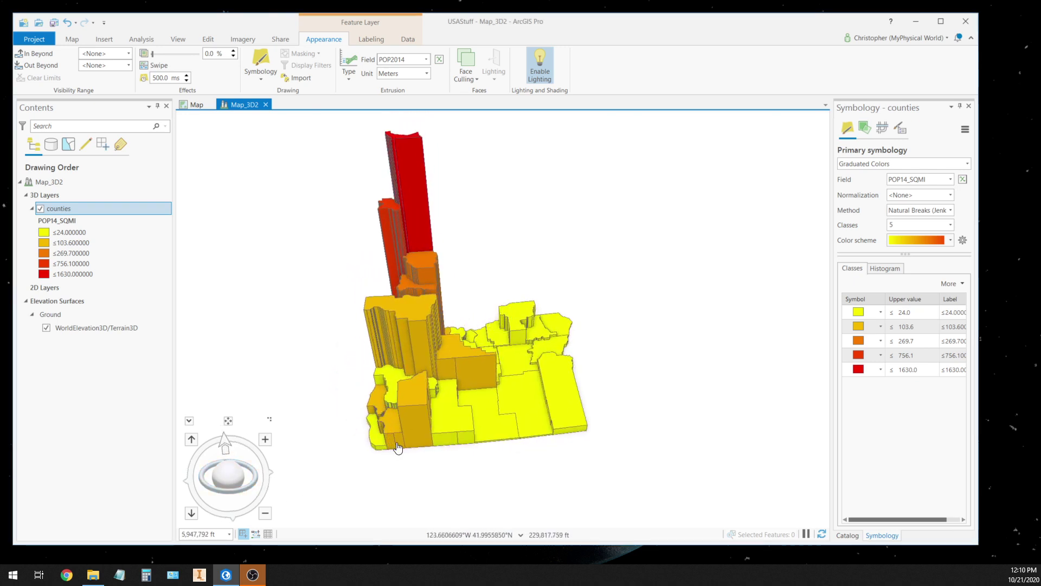